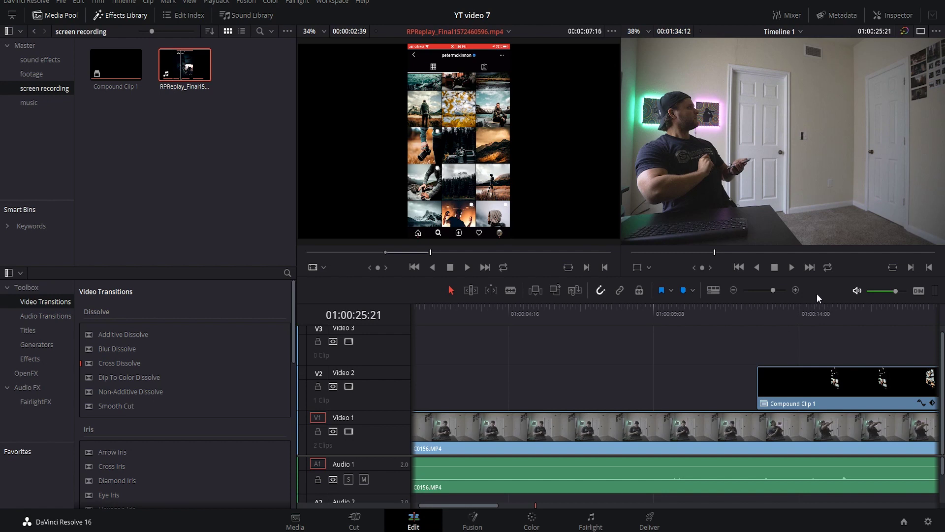
Scrub through Compound Clip 1 to preview it, then park the playhead at 01:00:06:03.
{"action": "left_click_drag", "start_coordinate": [469, 506], "coordinate": [501, 494]}
{"action": "left_click_drag", "start_coordinate": [638, 317], "coordinate": [587, 349]}
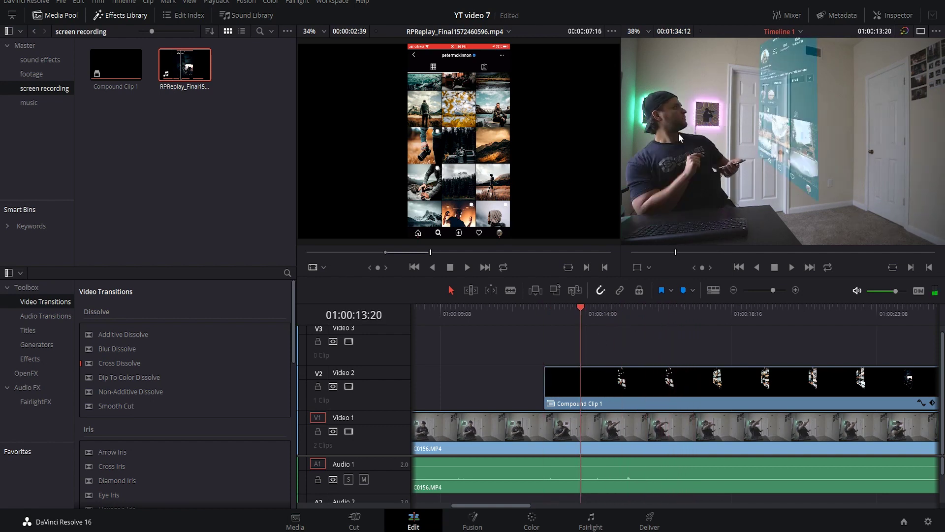
{"action": "left_click_drag", "start_coordinate": [522, 506], "coordinate": [485, 505]}
{"action": "left_click", "coordinate": [576, 315]}
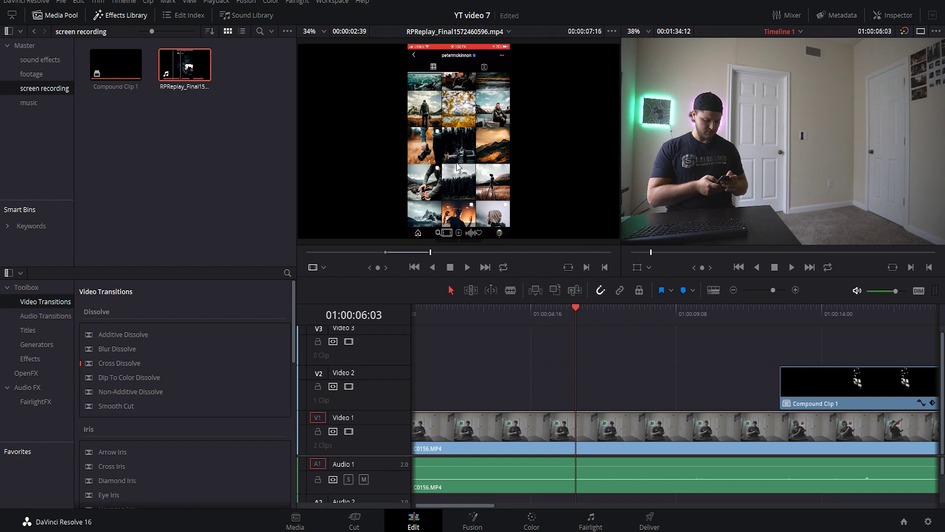
Place RPReplay_Final1572460596.mp4 on Video 2 at the playhead and set its Crop Top to 30.
{"action": "left_click_drag", "start_coordinate": [447, 232], "coordinate": [493, 383]}
{"action": "left_click", "coordinate": [517, 314]}
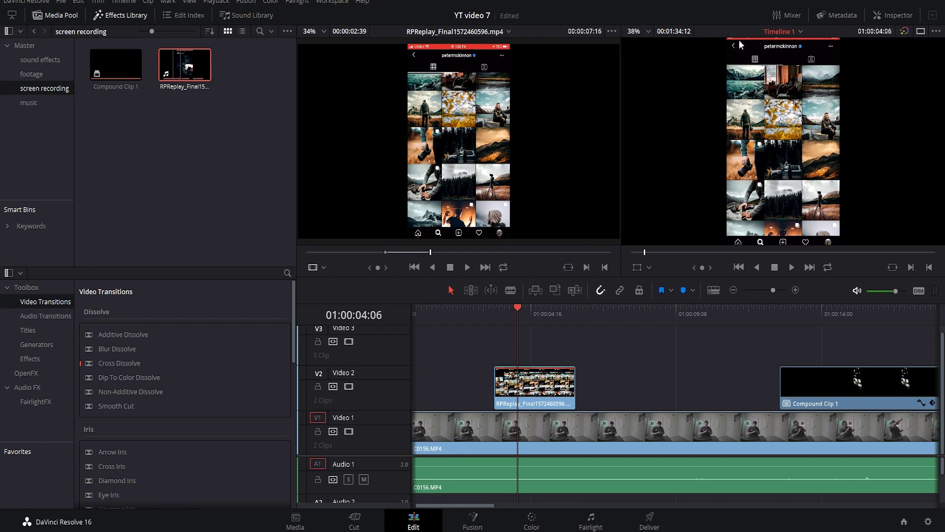
{"action": "left_click", "coordinate": [887, 14]}
{"action": "scroll", "coordinate": [866, 138], "scroll_direction": "down", "scroll_amount": 4}
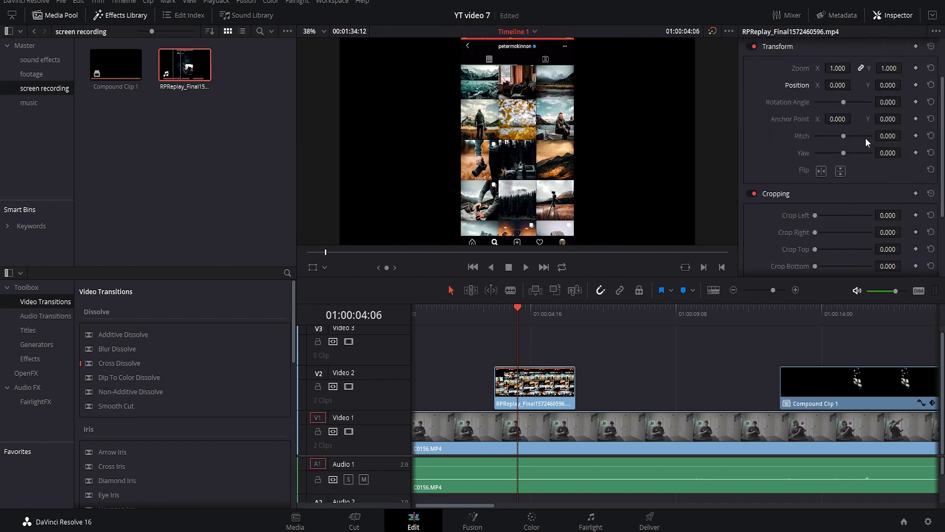
{"action": "scroll", "coordinate": [780, 161], "scroll_direction": "down", "scroll_amount": 3}
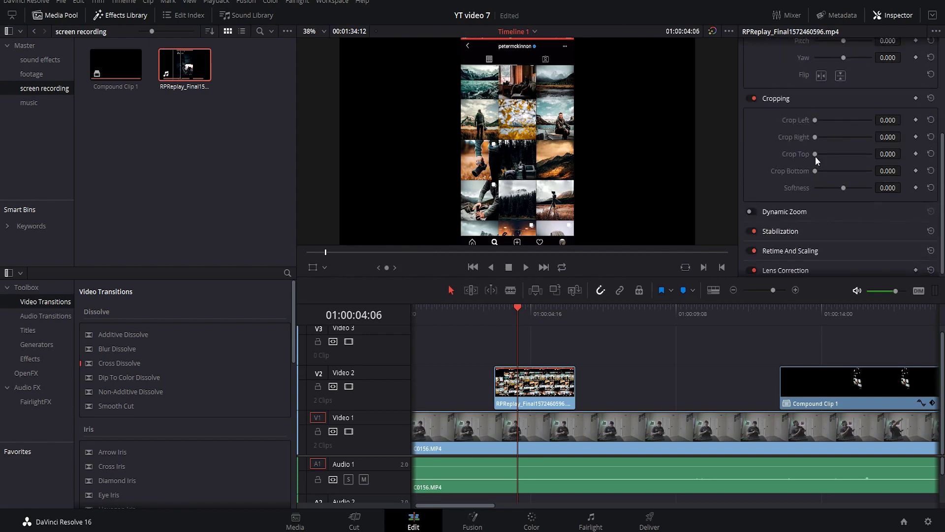
{"action": "left_click_drag", "start_coordinate": [887, 154], "coordinate": [904, 154]}
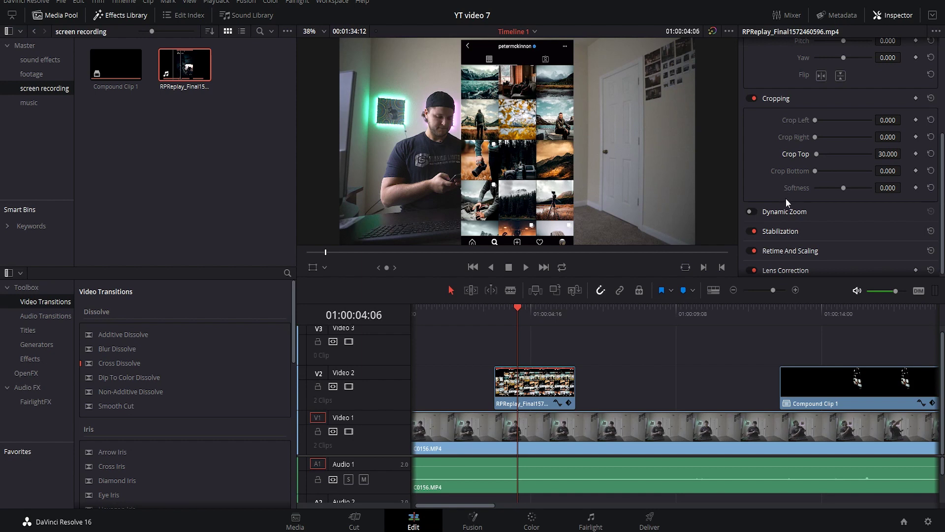
{"action": "scroll", "coordinate": [786, 198], "scroll_direction": "up", "scroll_amount": 6}
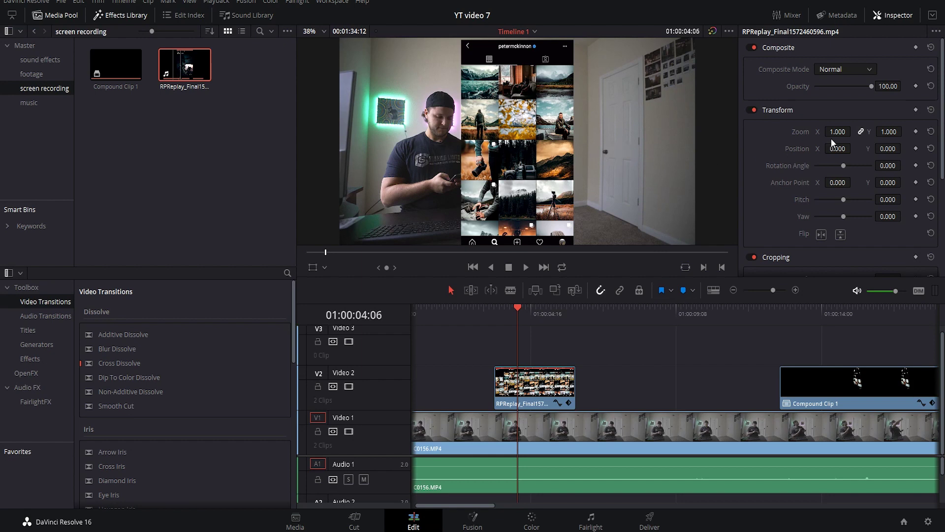
Set the phone recording to Zoom 0.570, Position 52/52, Pitch -0.061 and Yaw -0.291.
{"action": "mouse_move", "coordinate": [838, 132]}
{"action": "left_mouse_down"}
{"action": "mouse_move", "coordinate": [813, 131]}
{"action": "mouse_move", "coordinate": [895, 149]}
{"action": "mouse_move", "coordinate": [830, 146]}
{"action": "left_mouse_up"}
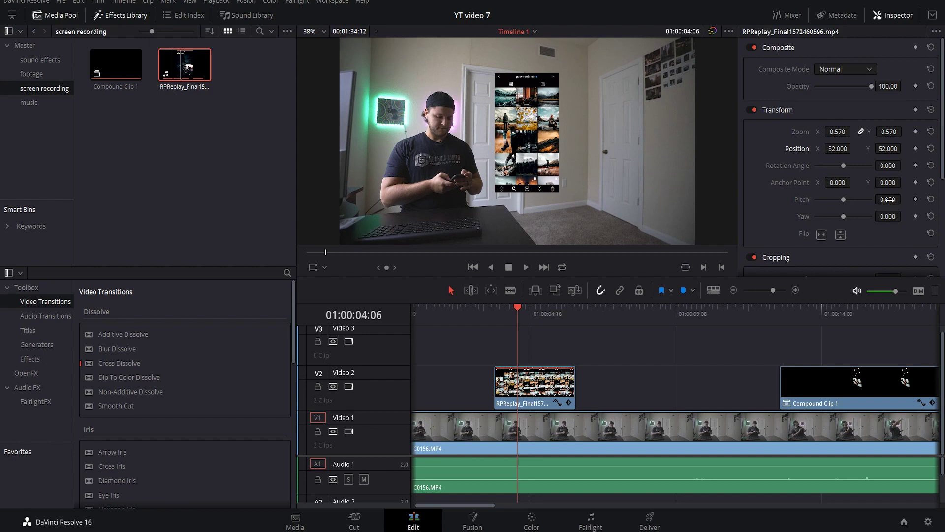
{"action": "left_click_drag", "start_coordinate": [886, 200], "coordinate": [797, 217]}
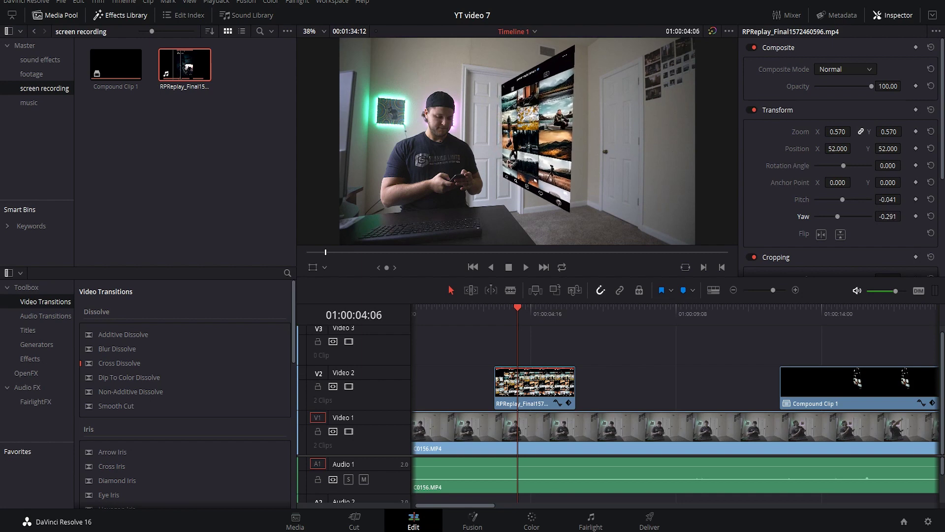
{"action": "left_click_drag", "start_coordinate": [888, 200], "coordinate": [888, 199]}
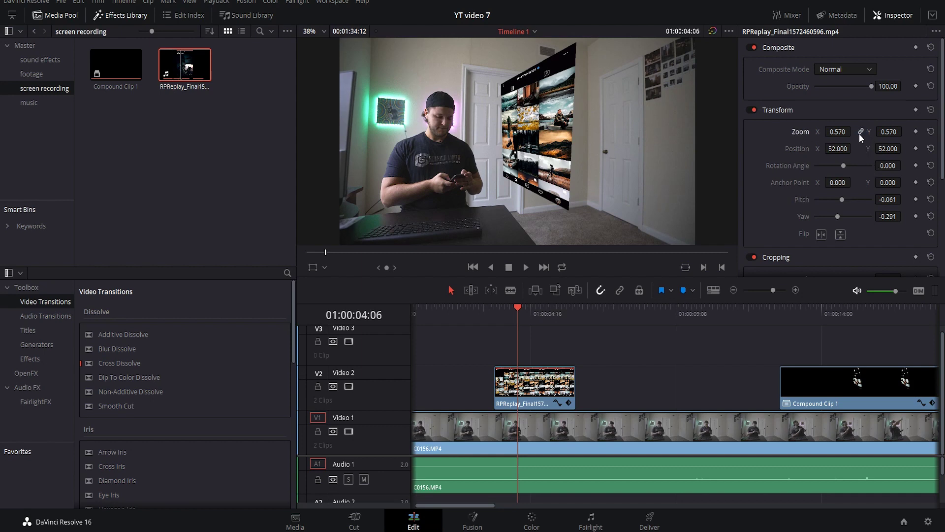
Unlink the overlay's zoom and set Zoom X to 0.500 and Zoom Y to 0.650.
{"action": "left_click_drag", "start_coordinate": [889, 132], "coordinate": [853, 131]}
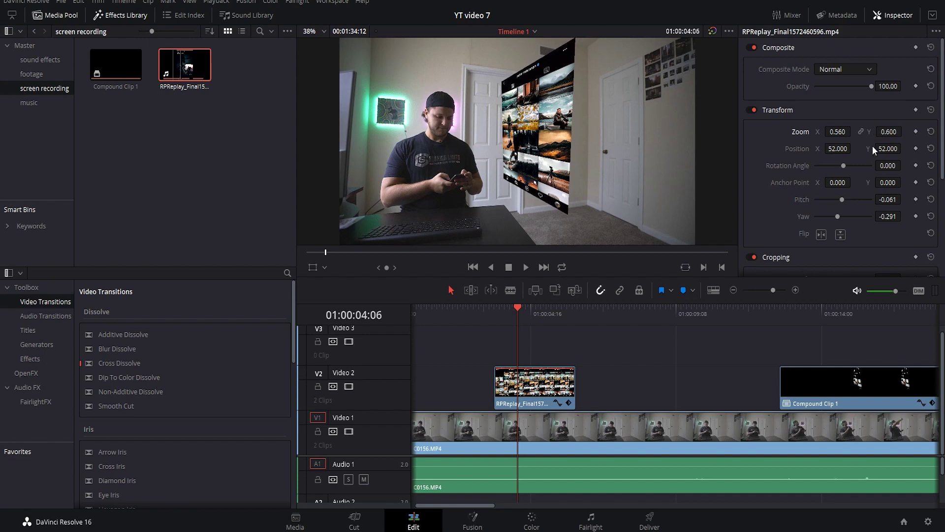
{"action": "left_click_drag", "start_coordinate": [889, 132], "coordinate": [906, 131]}
{"action": "double_click", "coordinate": [844, 132]}
{"action": "type", "text": "0.5"}
{"action": "key", "text": "Return"}
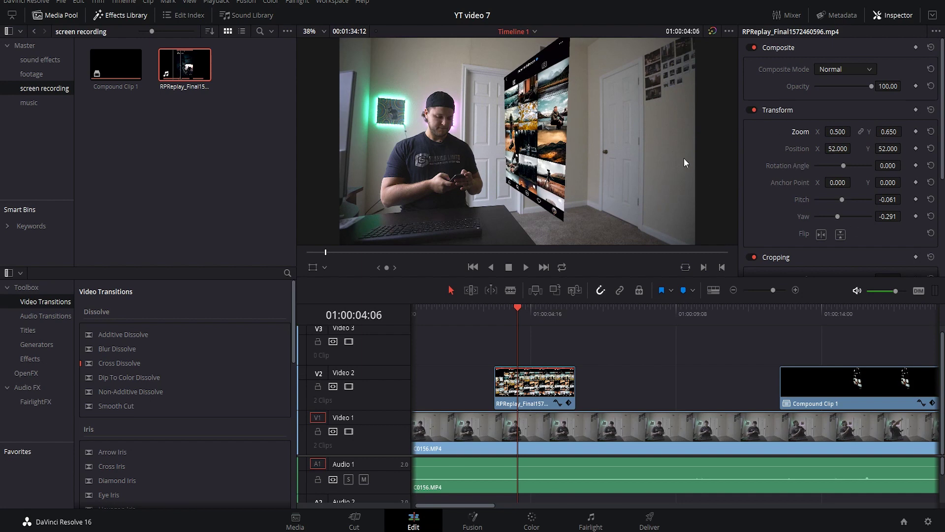
{"action": "mouse_move", "coordinate": [516, 310]}
{"action": "left_mouse_down"}
{"action": "mouse_move", "coordinate": [555, 309]}
{"action": "mouse_move", "coordinate": [525, 314]}
{"action": "left_mouse_up"}
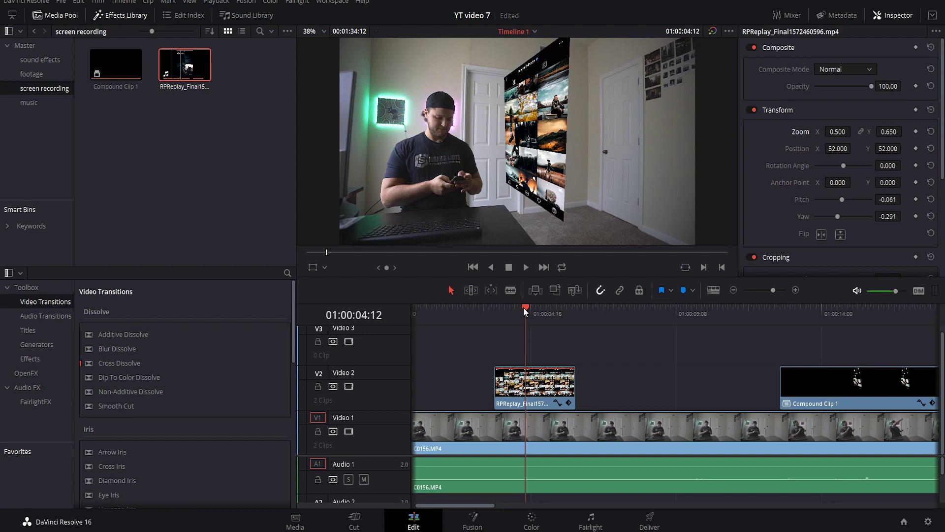
Set the overlay's Composite Mode to Screen and preview the blend around 01:00:04:14.
{"action": "left_click_drag", "start_coordinate": [523, 307], "coordinate": [530, 308]}
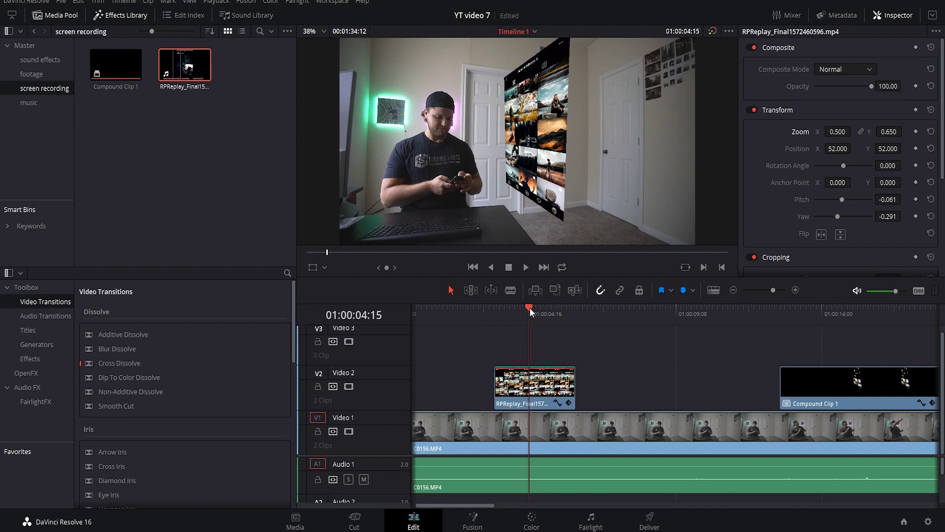
{"action": "left_click_drag", "start_coordinate": [530, 310], "coordinate": [527, 309]}
{"action": "left_click", "coordinate": [832, 70]}
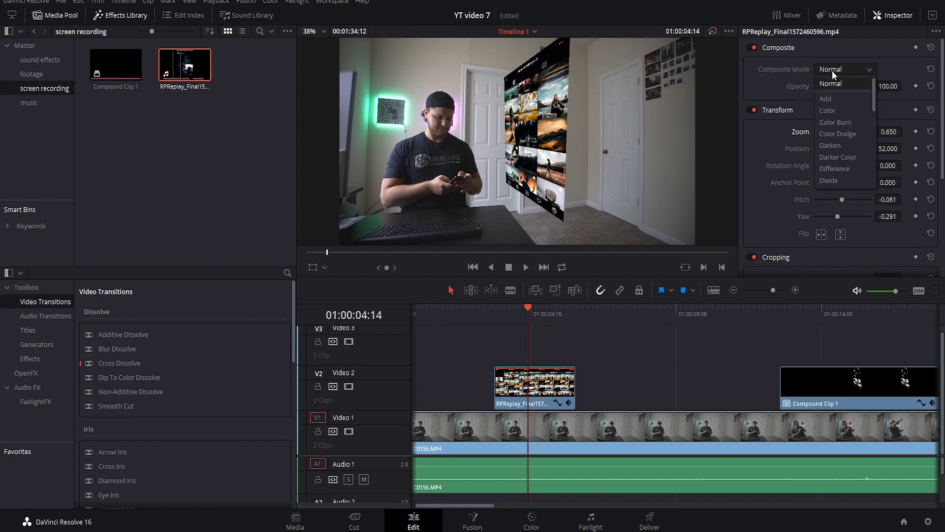
{"action": "scroll", "coordinate": [841, 110], "scroll_direction": "down", "scroll_amount": 5}
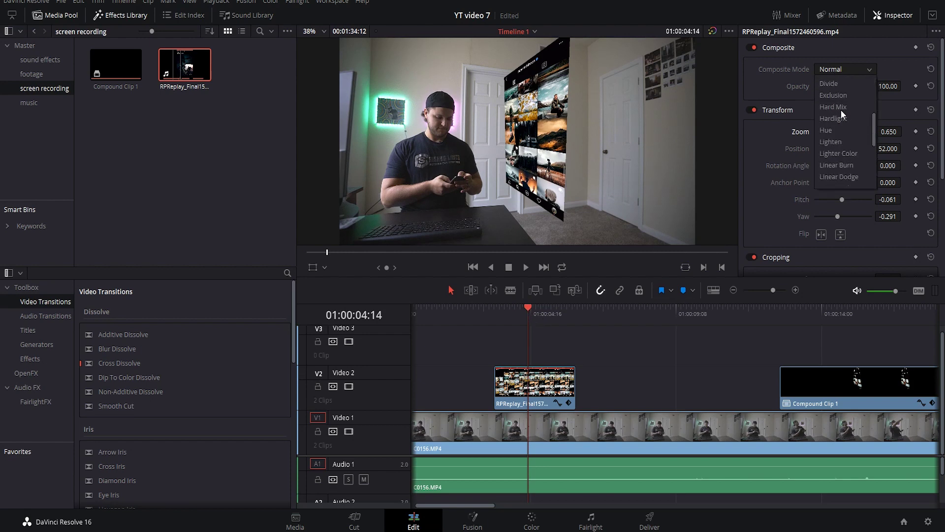
{"action": "scroll", "coordinate": [840, 112], "scroll_direction": "down", "scroll_amount": 1}
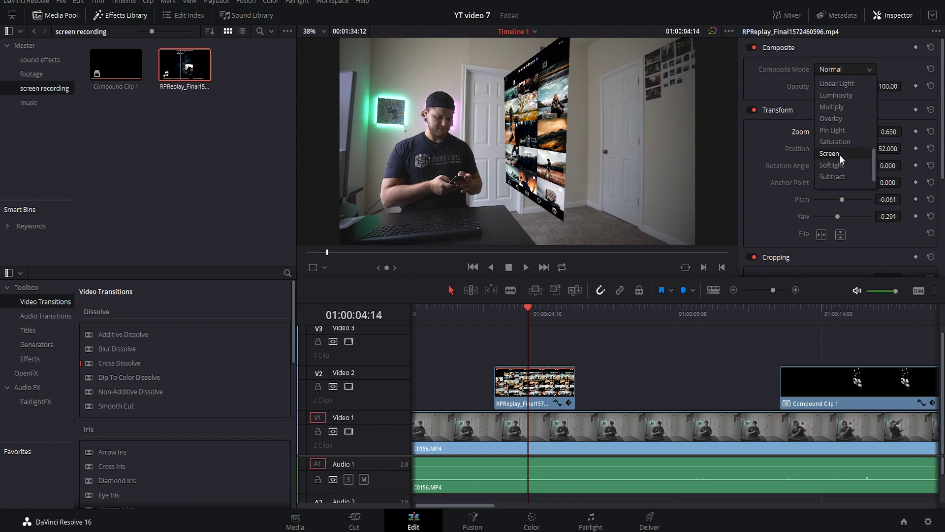
{"action": "left_click", "coordinate": [832, 153]}
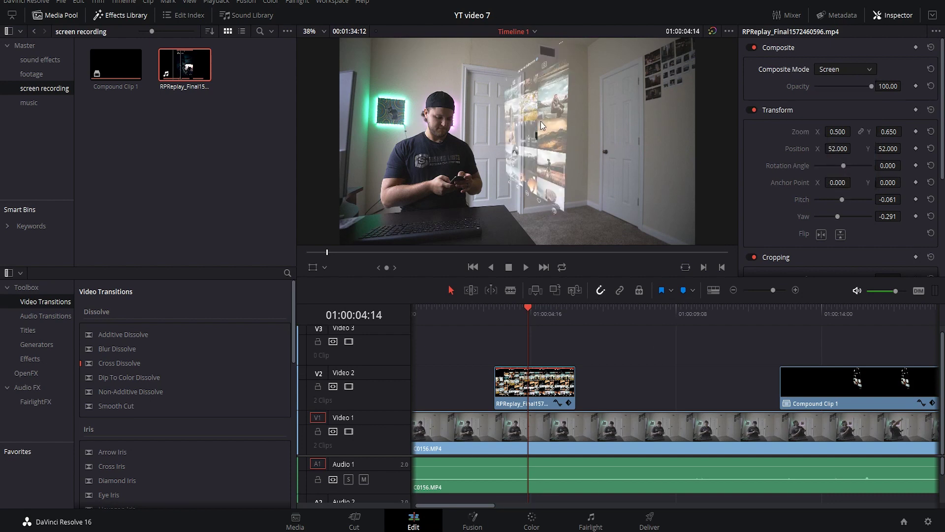
{"action": "left_click_drag", "start_coordinate": [530, 311], "coordinate": [545, 326]}
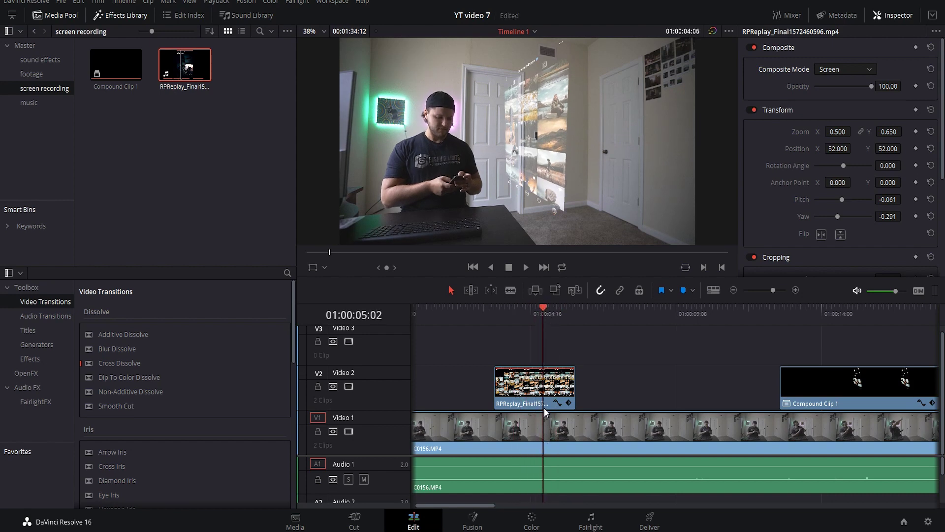
{"action": "left_click", "coordinate": [532, 524]}
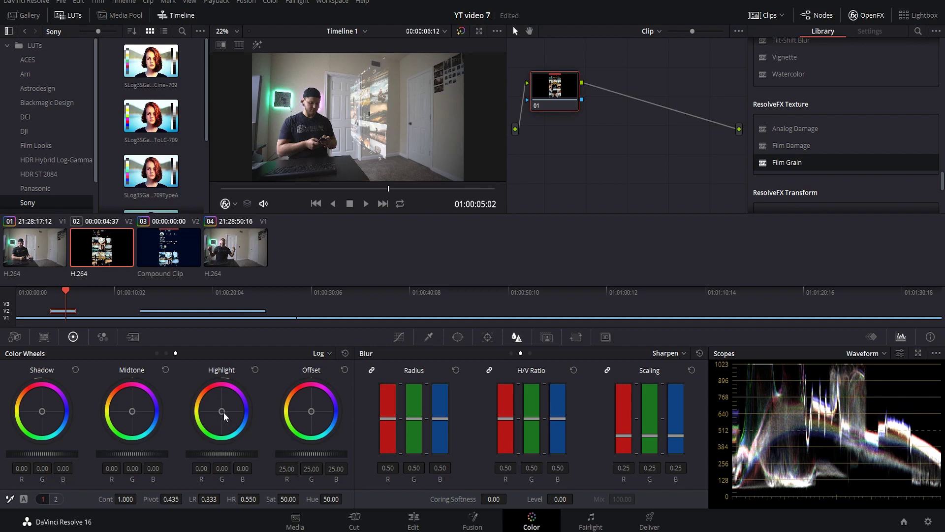
Push the overlay's highlight, midtone and shadow wheels toward blue-teal.
{"action": "mouse_move", "coordinate": [224, 416]}
{"action": "left_mouse_down"}
{"action": "mouse_move", "coordinate": [229, 423]}
{"action": "mouse_move", "coordinate": [222, 419]}
{"action": "left_mouse_up"}
{"action": "left_click_drag", "start_coordinate": [131, 412], "coordinate": [134, 419]}
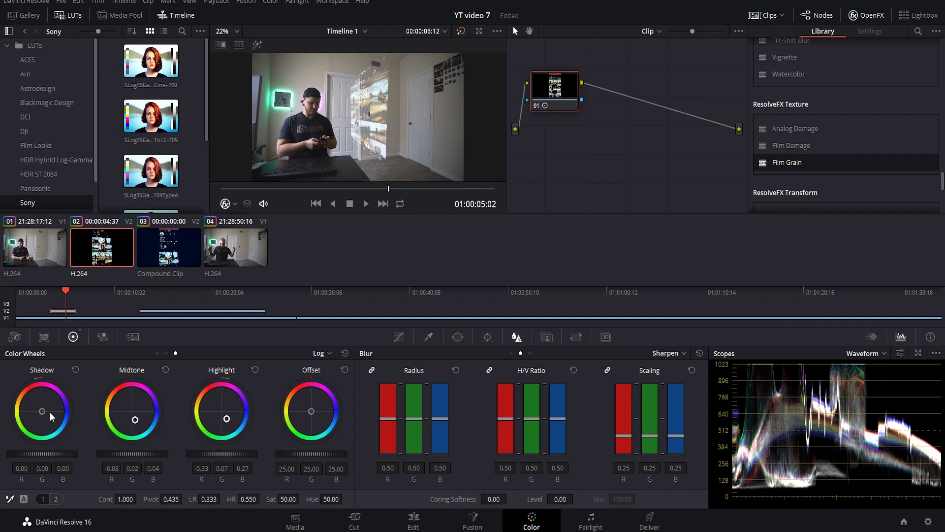
{"action": "mouse_move", "coordinate": [51, 416]}
{"action": "left_mouse_down"}
{"action": "mouse_move", "coordinate": [56, 422]}
{"action": "mouse_move", "coordinate": [50, 410]}
{"action": "left_mouse_up"}
Lower the overlay's opacity to 86.96 on the Edit page and scrub from 01:00:04:02 to review it.
{"action": "left_click", "coordinate": [425, 519]}
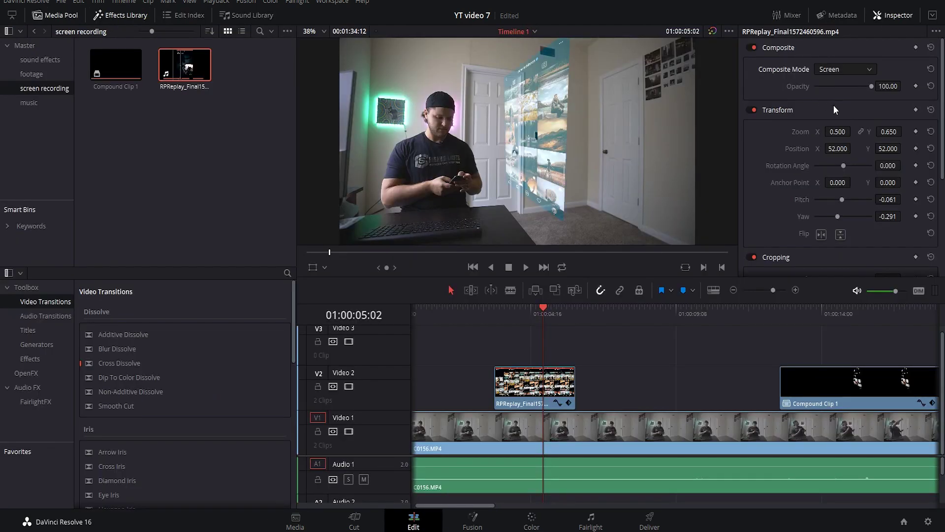
{"action": "mouse_move", "coordinate": [870, 87]}
{"action": "left_mouse_down"}
{"action": "mouse_move", "coordinate": [819, 87]}
{"action": "mouse_move", "coordinate": [882, 90]}
{"action": "left_mouse_up"}
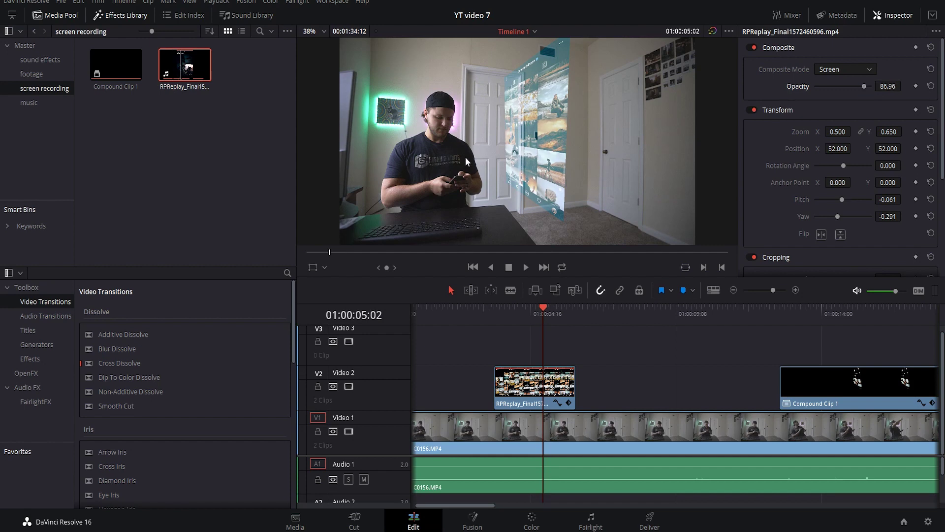
{"action": "left_click_drag", "start_coordinate": [543, 310], "coordinate": [501, 313]}
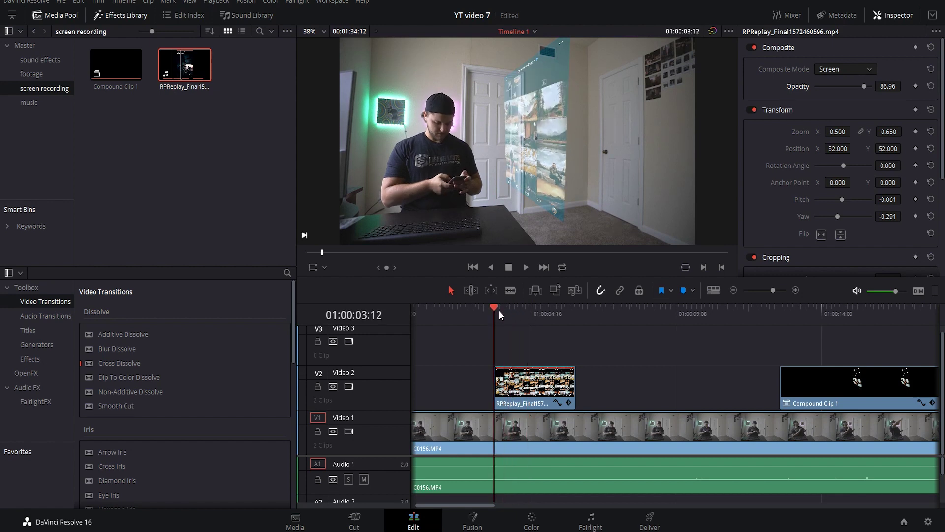
{"action": "mouse_move", "coordinate": [498, 310]}
{"action": "left_mouse_down"}
{"action": "mouse_move", "coordinate": [542, 321]}
{"action": "mouse_move", "coordinate": [501, 328]}
{"action": "mouse_move", "coordinate": [510, 391]}
{"action": "left_mouse_up"}
Turn the phone recording clip on Video 2 into Compound Clip 2.
{"action": "left_click", "coordinate": [516, 392]}
{"action": "right_click", "coordinate": [516, 392]}
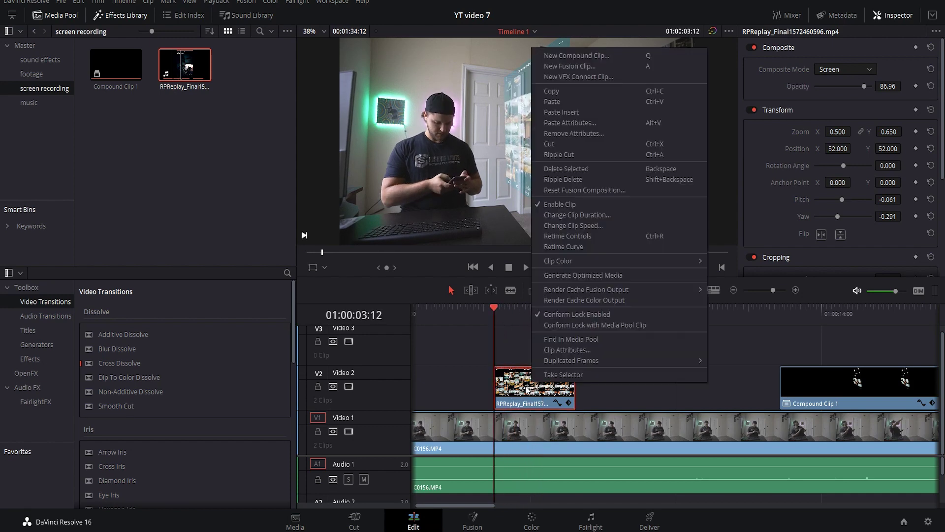
{"action": "left_click", "coordinate": [566, 54]}
{"action": "key", "text": "Return"}
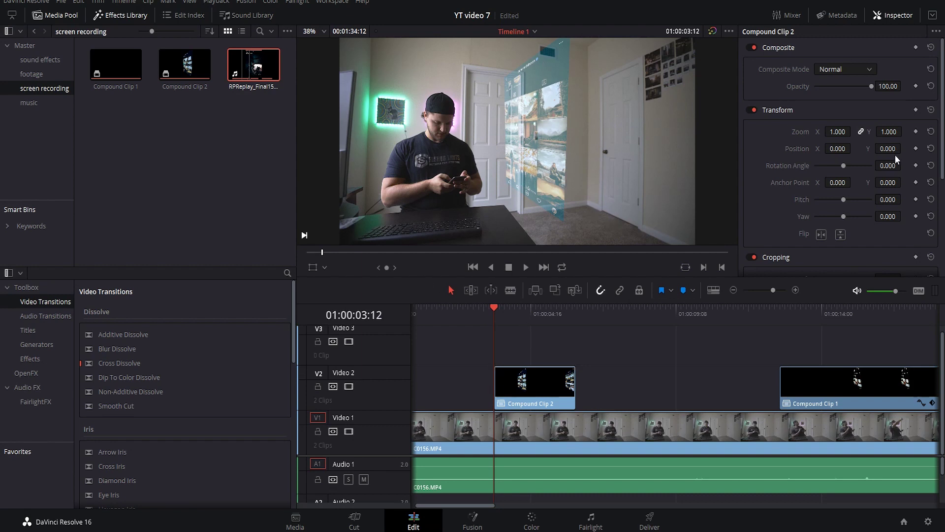
Keyframe Compound Clip 2 at 01:00:03:12 with zoom 0 at position -348, -156 over the phone.
{"action": "left_click_drag", "start_coordinate": [838, 149], "coordinate": [807, 150]}
{"action": "left_click_drag", "start_coordinate": [862, 131], "coordinate": [842, 149]}
{"action": "left_click_drag", "start_coordinate": [888, 148], "coordinate": [855, 132]}
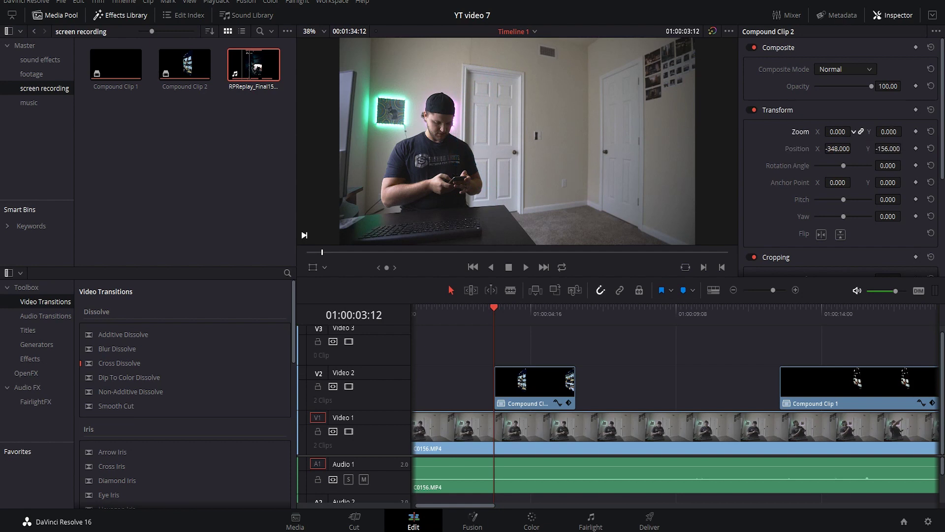
{"action": "left_click", "coordinate": [915, 148]}
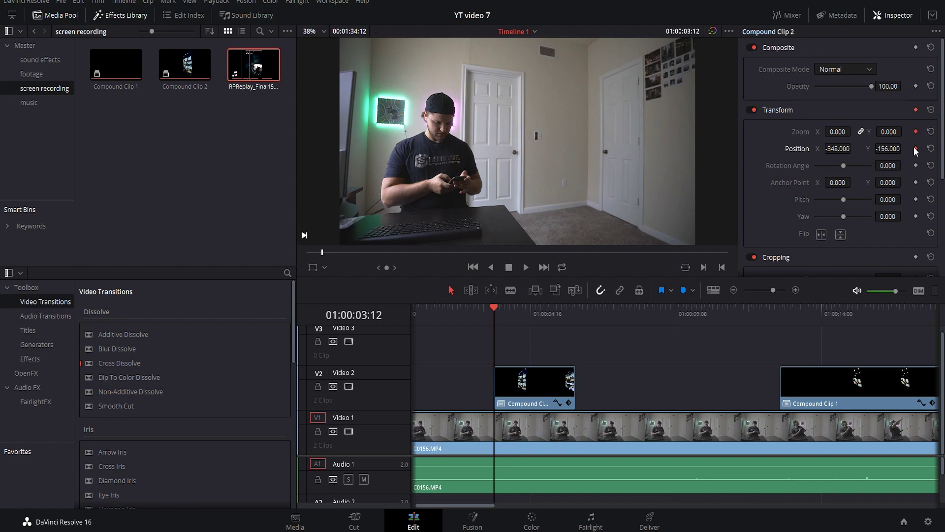
{"action": "left_click", "coordinate": [495, 316]}
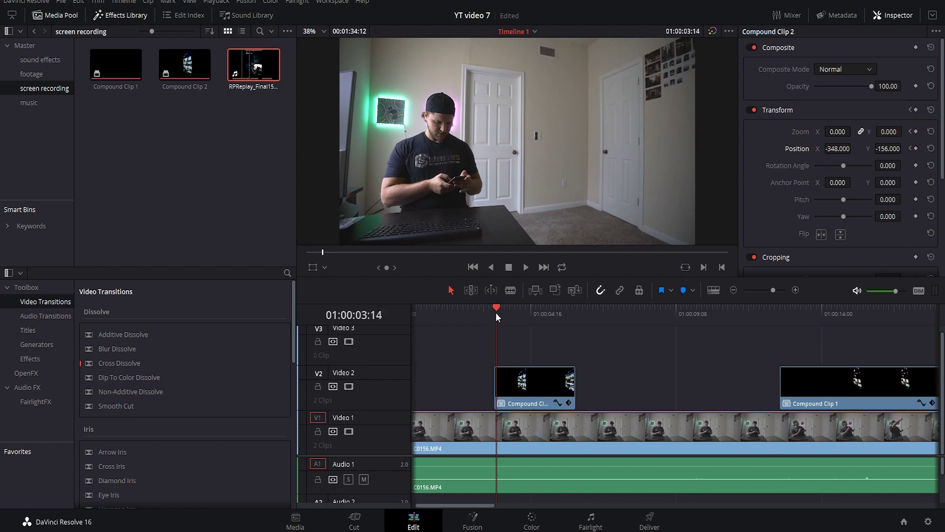
At 01:00:03:15, set the overlay to zoom 1.000 and position 77, 4 beside the presenter.
{"action": "left_click_drag", "start_coordinate": [496, 315], "coordinate": [497, 315]}
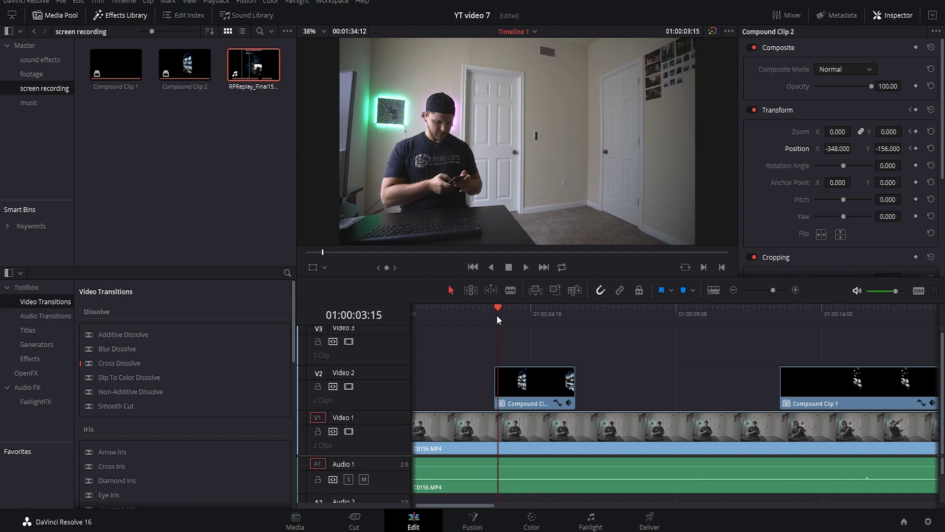
{"action": "left_click_drag", "start_coordinate": [835, 131], "coordinate": [787, 132]}
{"action": "left_click_drag", "start_coordinate": [854, 131], "coordinate": [835, 132]}
{"action": "left_click", "coordinate": [837, 131]}
{"action": "type", "text": "1"}
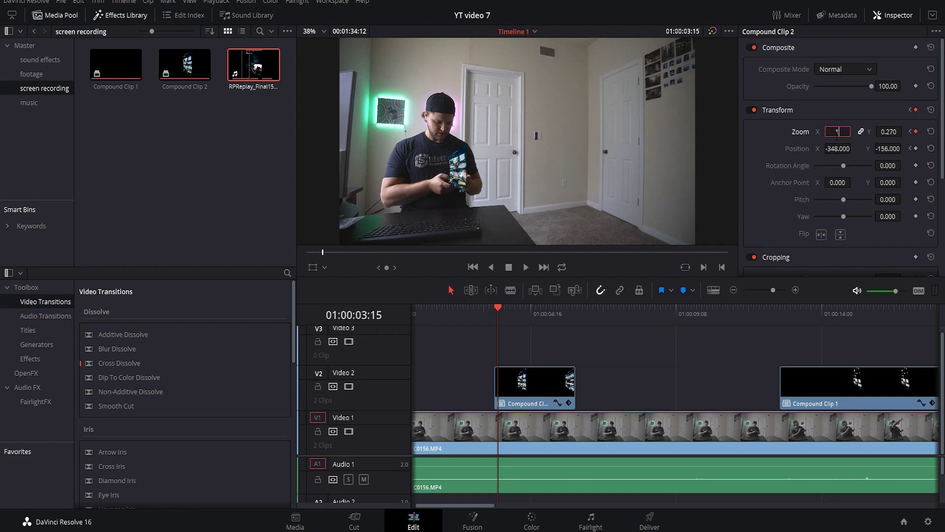
{"action": "key", "text": "Return"}
{"action": "left_click_drag", "start_coordinate": [832, 149], "coordinate": [904, 148]}
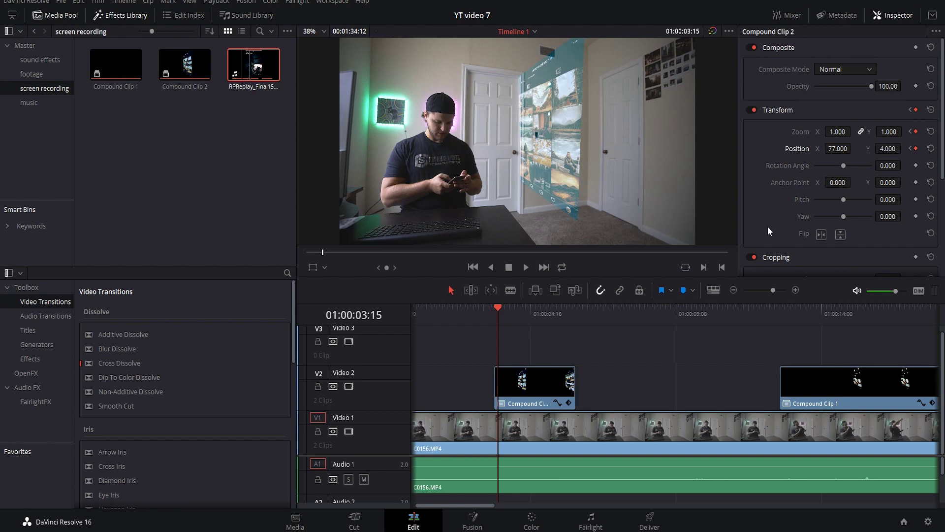
Play back the pop-out animation and check frames near the overlay clip's end.
{"action": "left_click_drag", "start_coordinate": [494, 309], "coordinate": [489, 309]}
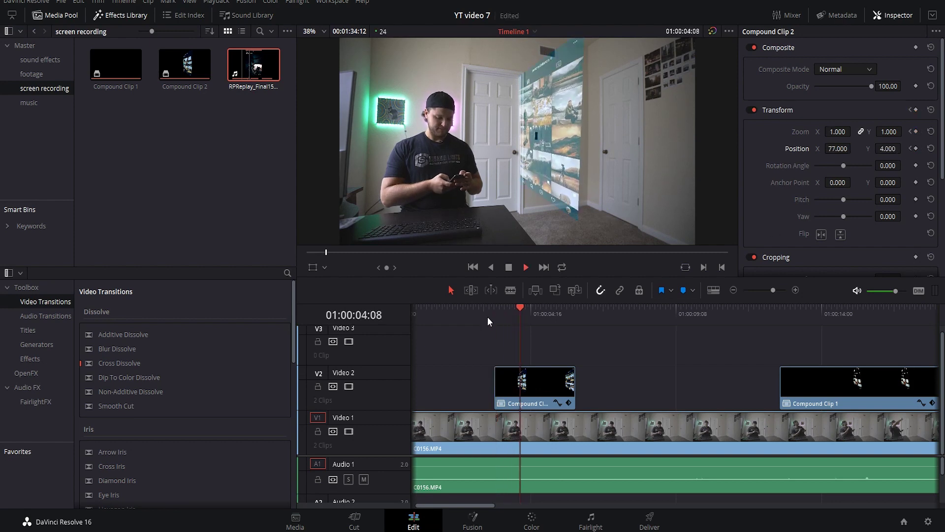
{"action": "key", "text": "space"}
{"action": "key", "text": "space"}
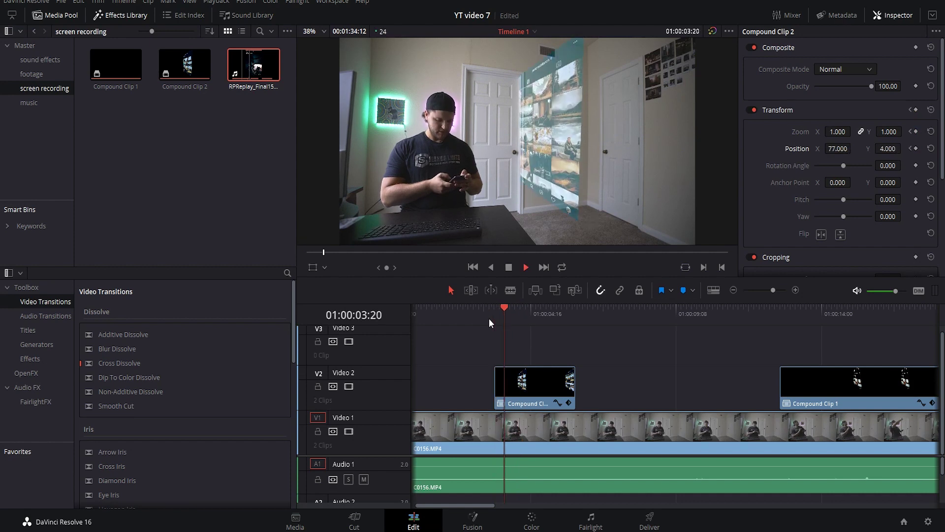
{"action": "key", "text": "space"}
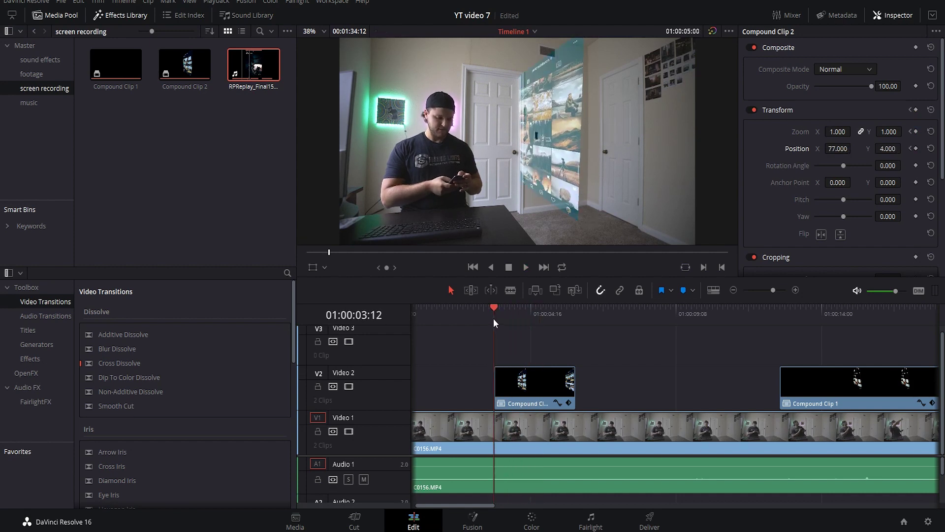
{"action": "key", "text": "space"}
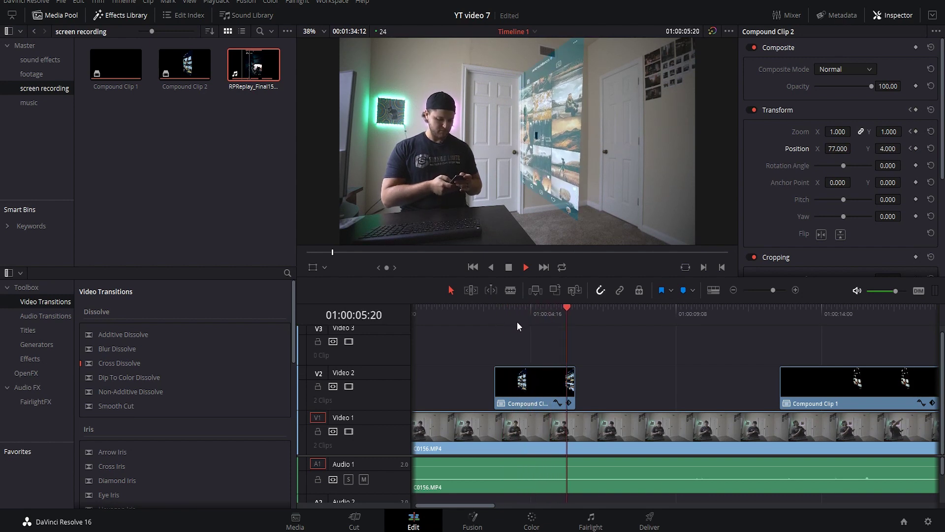
{"action": "key", "text": "space"}
{"action": "left_click_drag", "start_coordinate": [572, 308], "coordinate": [566, 314]}
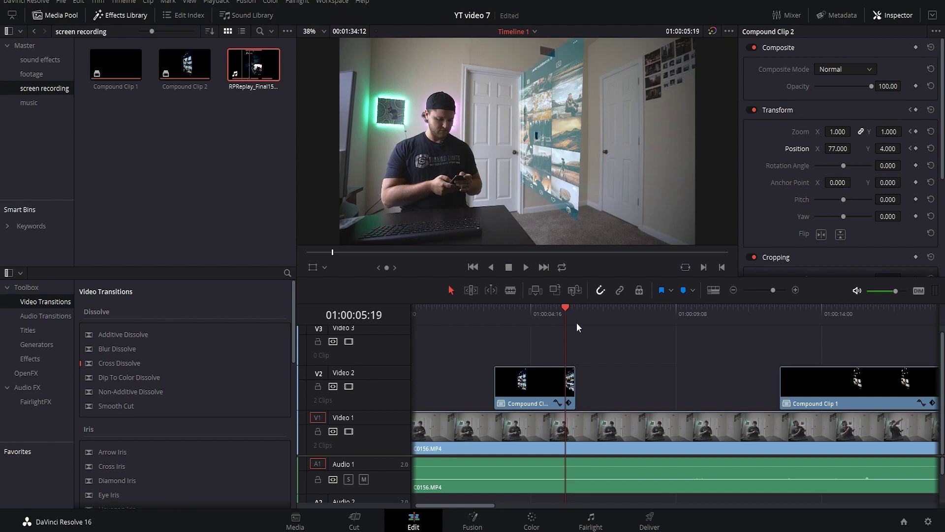
Add hold keyframes for the full-size zoom and position at 01:00:06:00.
{"action": "left_click", "coordinate": [574, 321]}
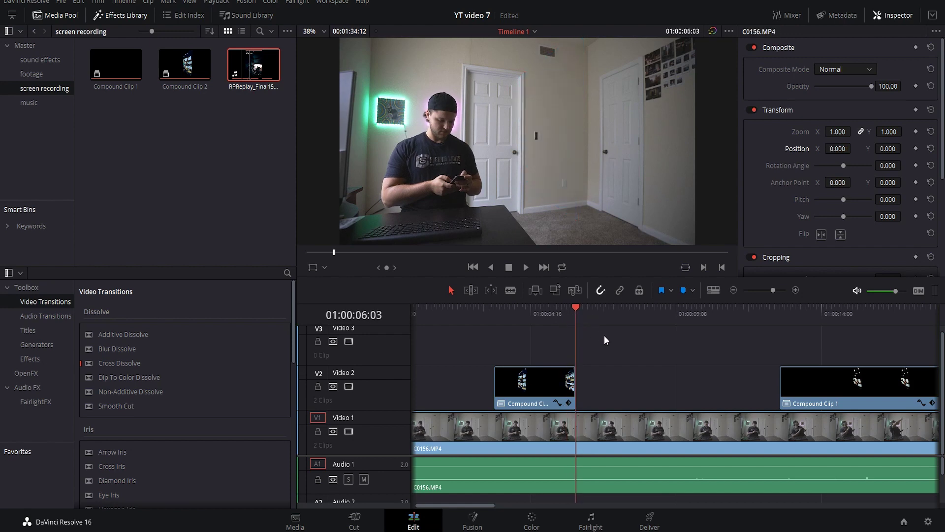
{"action": "key", "text": "Left"}
{"action": "key", "text": "Left"}
{"action": "key", "text": "Left"}
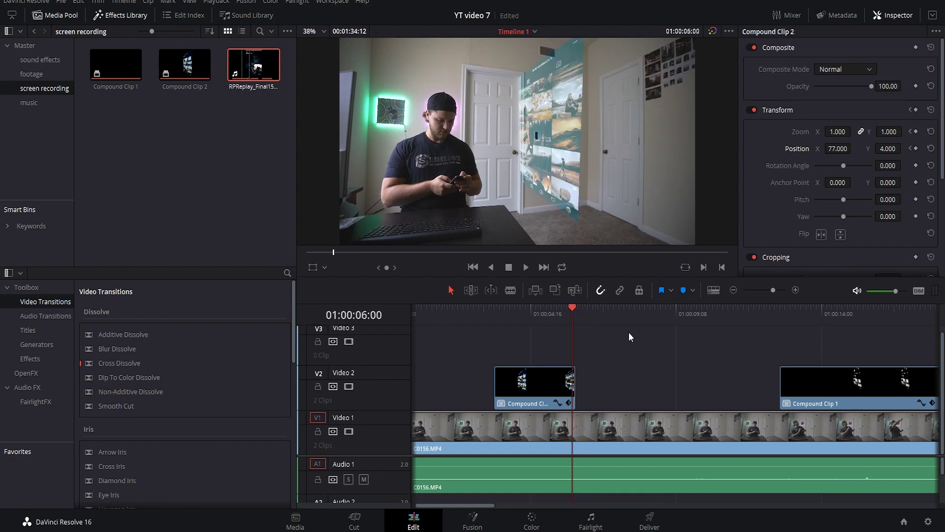
{"action": "left_click", "coordinate": [916, 132]}
{"action": "left_click", "coordinate": [916, 148]}
At 01:00:06:02, shrink Compound Clip 2 to zoom 0 at position -346, -158 over the phone.
{"action": "key", "text": "Right"}
{"action": "key", "text": "Right"}
{"action": "key", "text": "Right"}
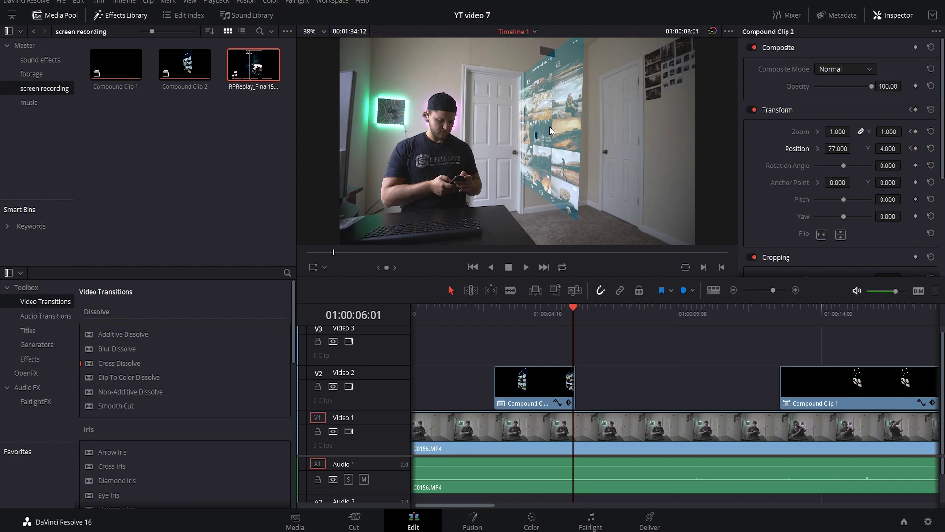
{"action": "left_click", "coordinate": [553, 380]}
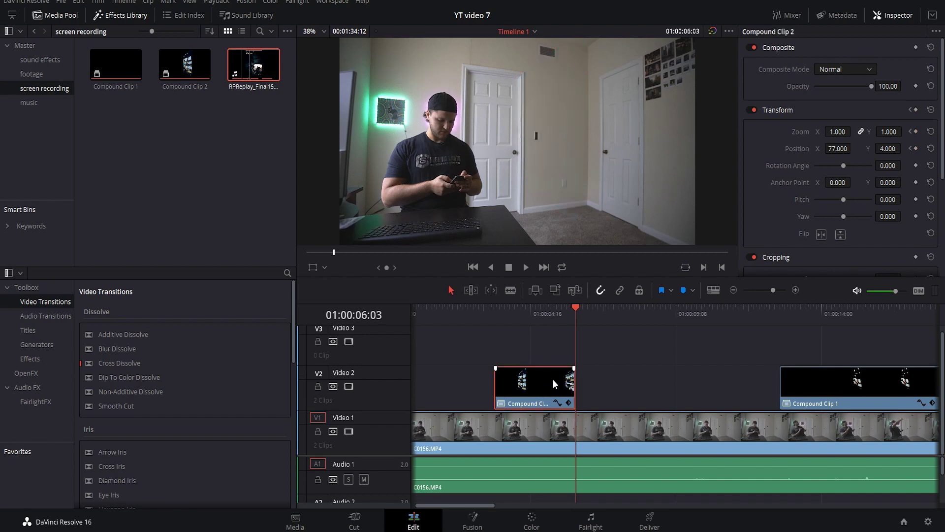
{"action": "key", "text": "Left"}
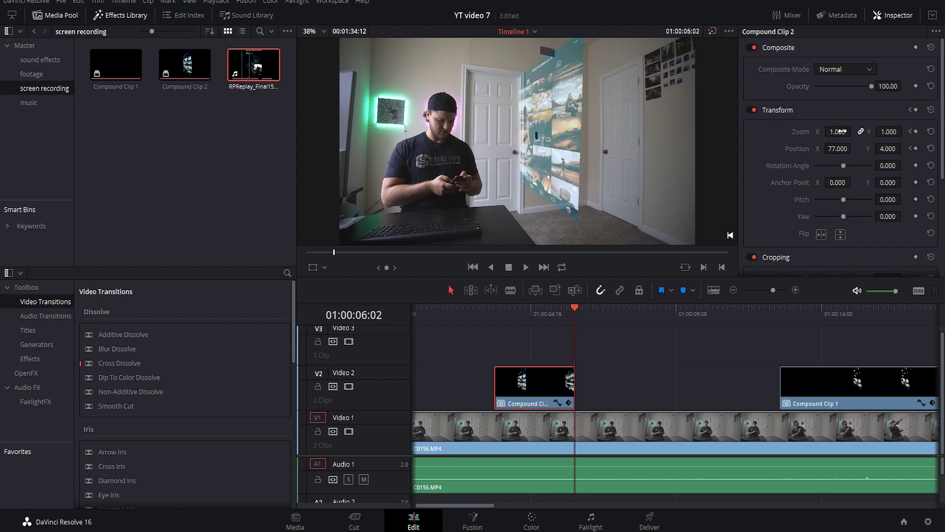
{"action": "left_click", "coordinate": [842, 132]}
{"action": "type", "text": "0.49"}
{"action": "key", "text": "Return"}
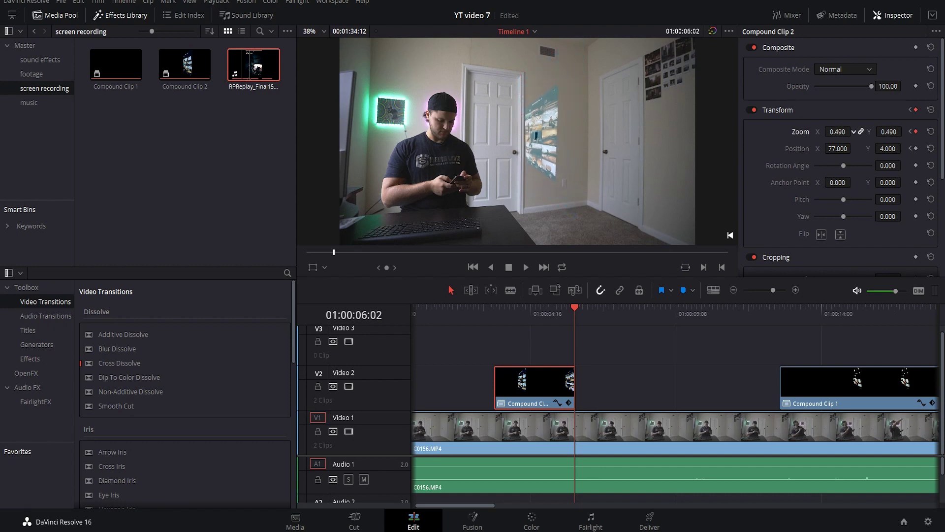
{"action": "mouse_move", "coordinate": [837, 131]}
{"action": "left_mouse_down"}
{"action": "mouse_move", "coordinate": [812, 132]}
{"action": "mouse_move", "coordinate": [827, 148]}
{"action": "mouse_move", "coordinate": [807, 148]}
{"action": "mouse_move", "coordinate": [844, 148]}
{"action": "left_mouse_up"}
{"action": "left_click_drag", "start_coordinate": [904, 148], "coordinate": [899, 148]}
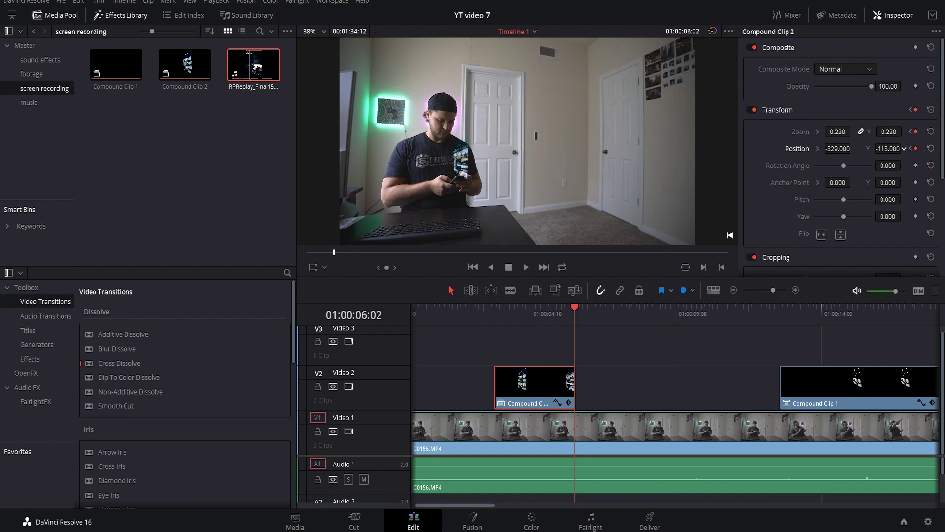
{"action": "left_click_drag", "start_coordinate": [904, 148], "coordinate": [830, 148]}
{"action": "left_click_drag", "start_coordinate": [889, 149], "coordinate": [829, 132]}
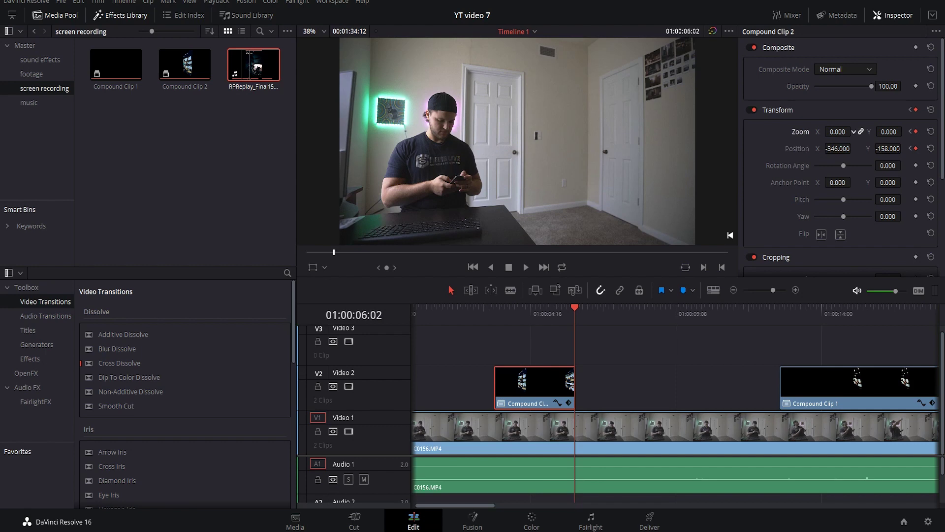
{"action": "left_click", "coordinate": [550, 312]}
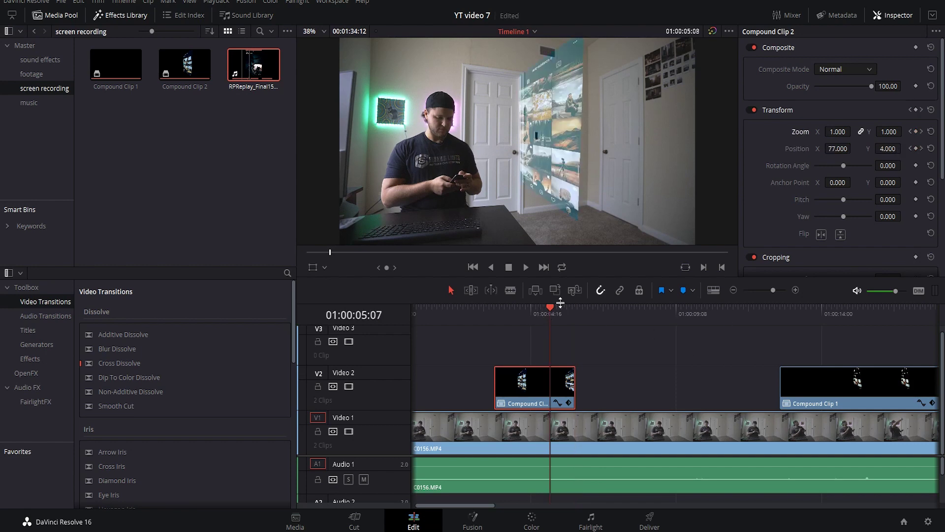
{"action": "key", "text": "space"}
{"action": "key", "text": "space"}
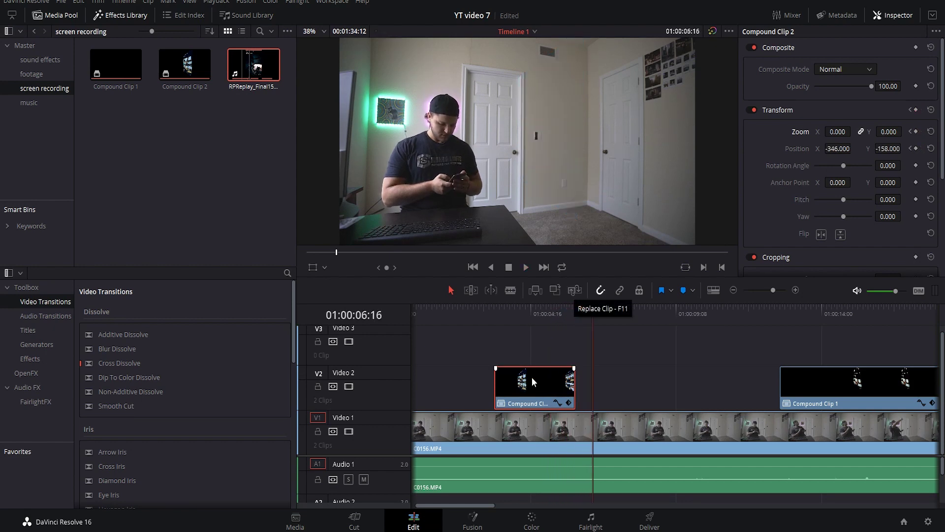
{"action": "left_click", "coordinate": [483, 316]}
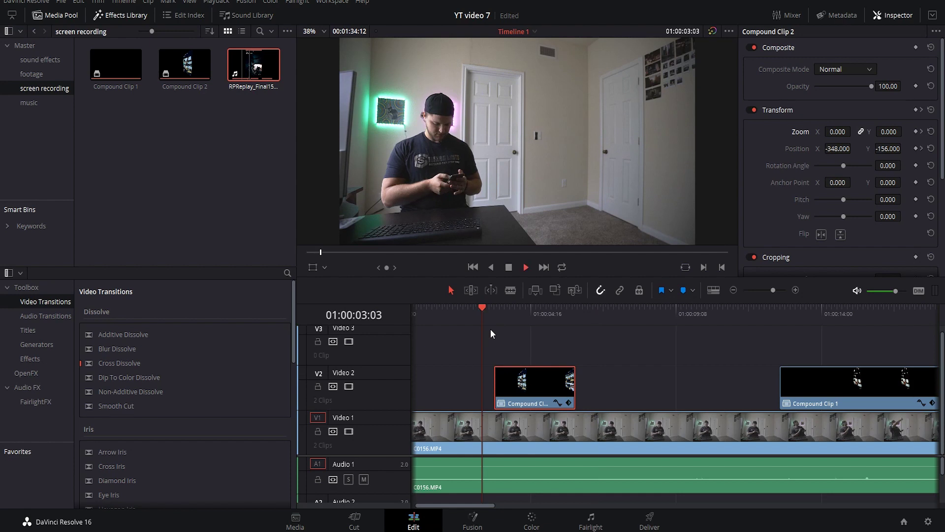
{"action": "key", "text": "space"}
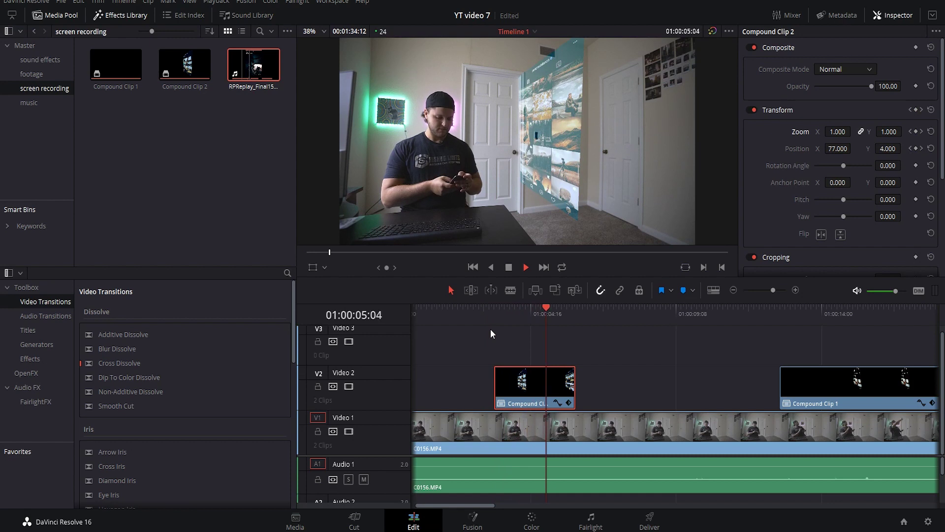
{"action": "key", "text": "space"}
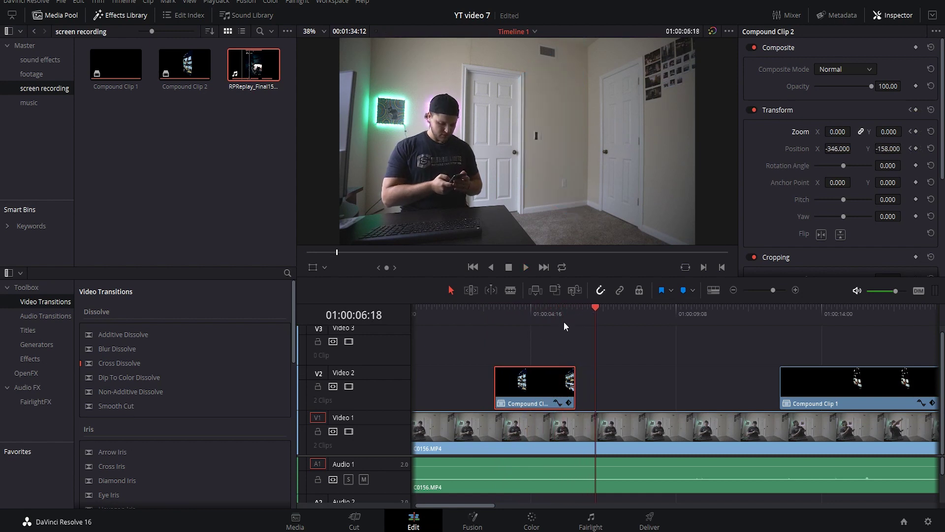
{"action": "left_click", "coordinate": [534, 309]}
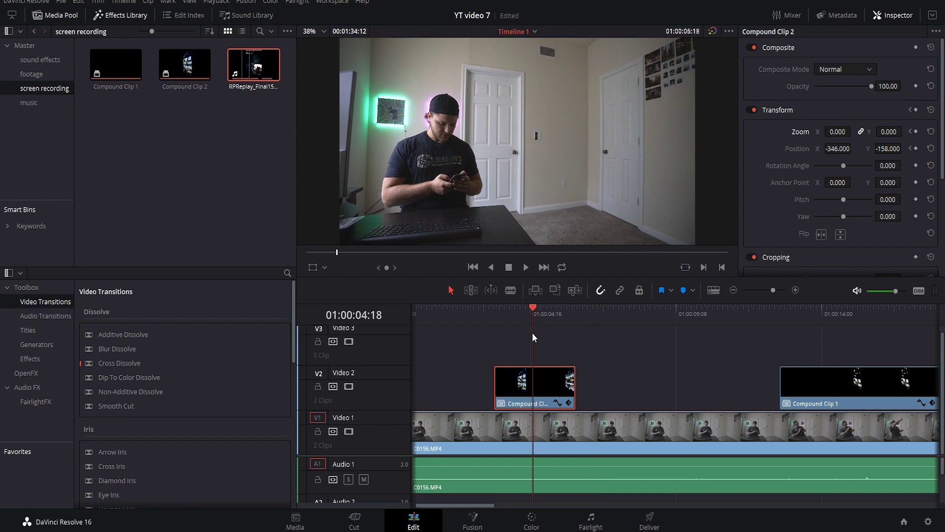
{"action": "left_click", "coordinate": [494, 315]}
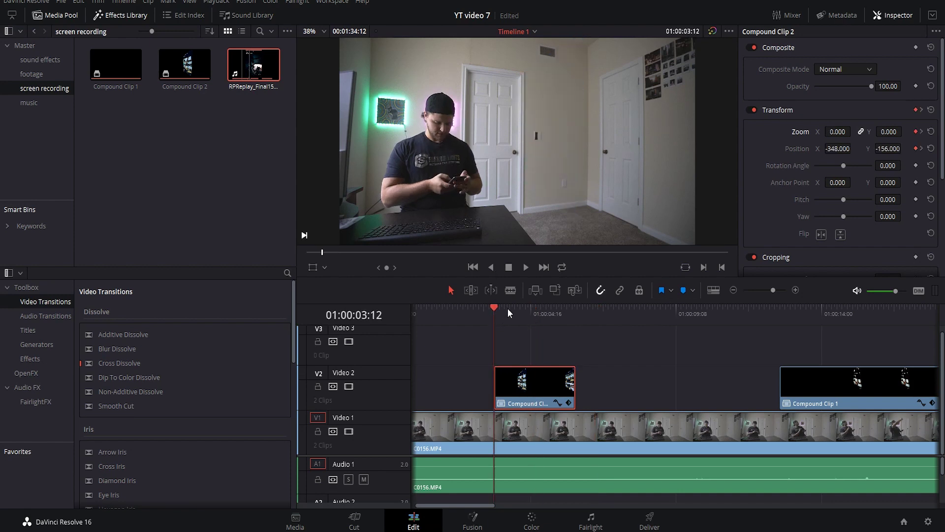
{"action": "left_click", "coordinate": [520, 312]}
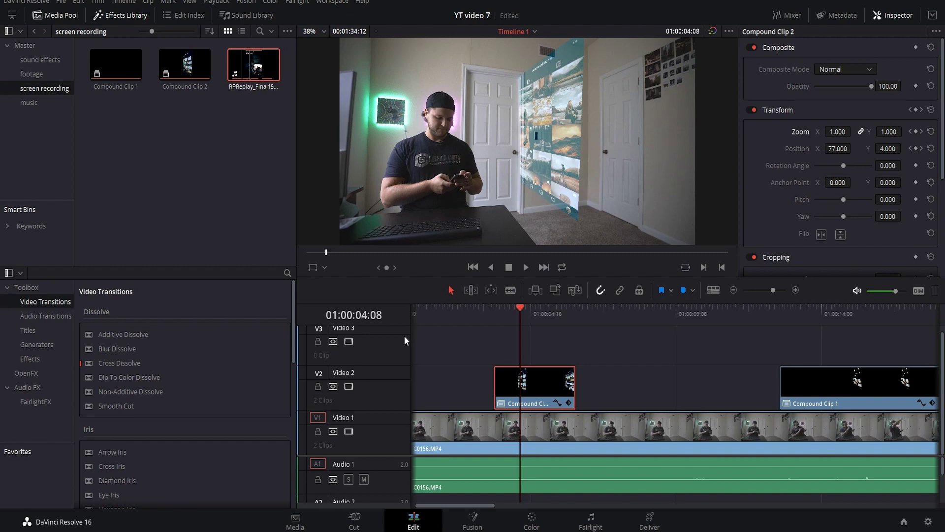
{"action": "mouse_move", "coordinate": [513, 367]}
{"action": "left_click_drag", "start_coordinate": [517, 315], "coordinate": [527, 307]}
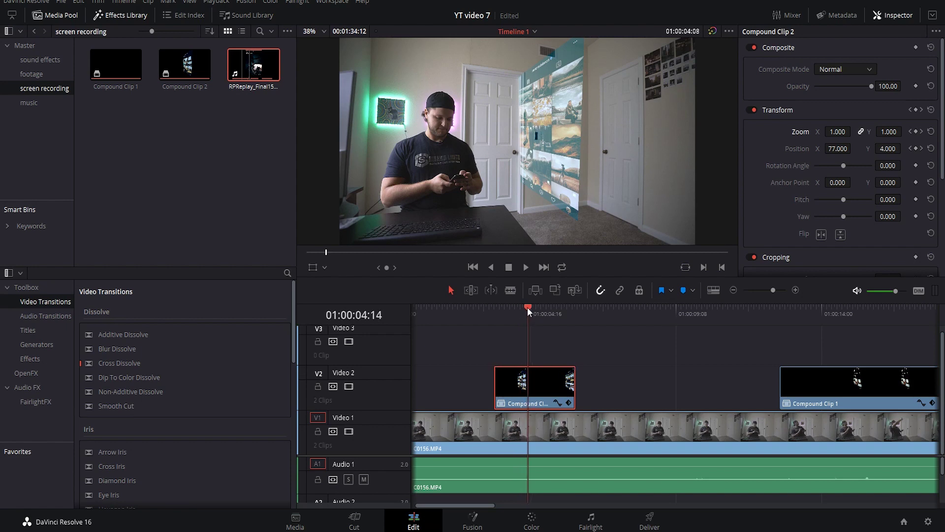